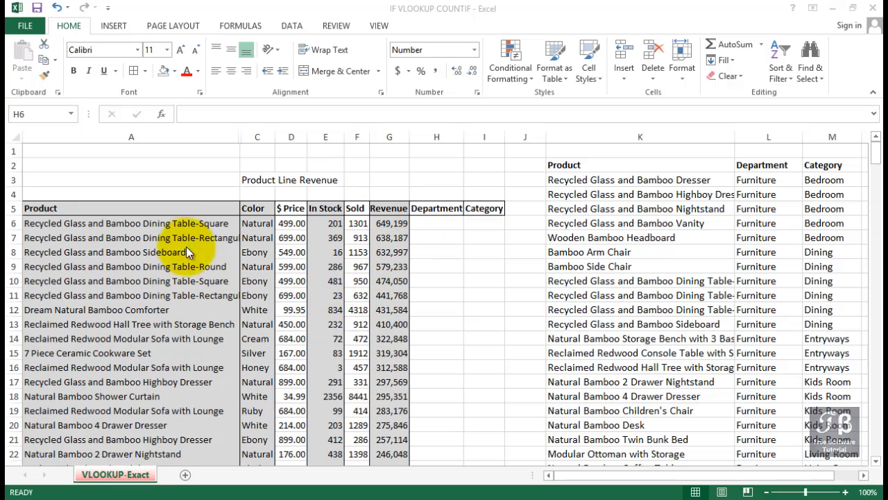
- Examine the product list in column A, the lookup table in columns K to M, and the empty Department cell H6
click(175, 220)
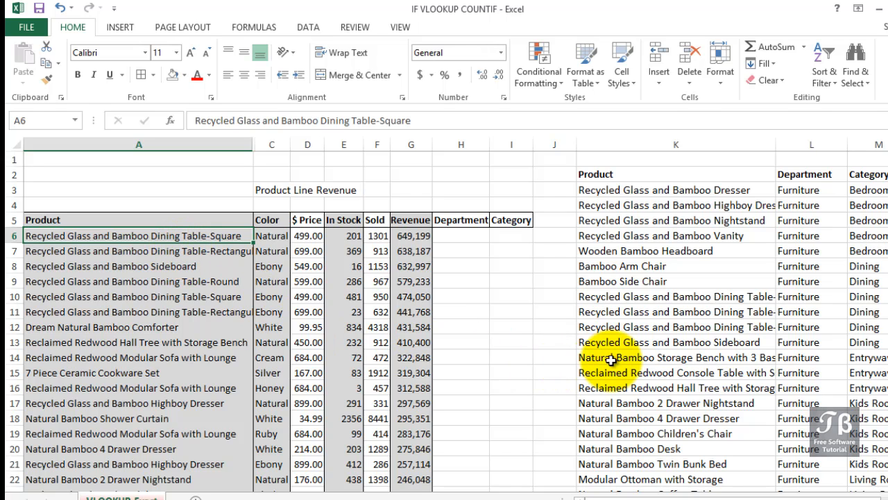
click(654, 144)
click(784, 144)
click(859, 141)
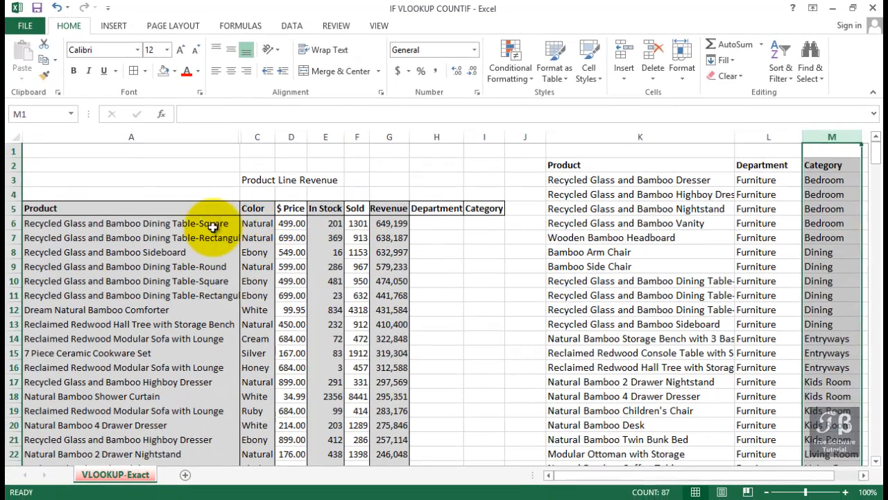
click(222, 237)
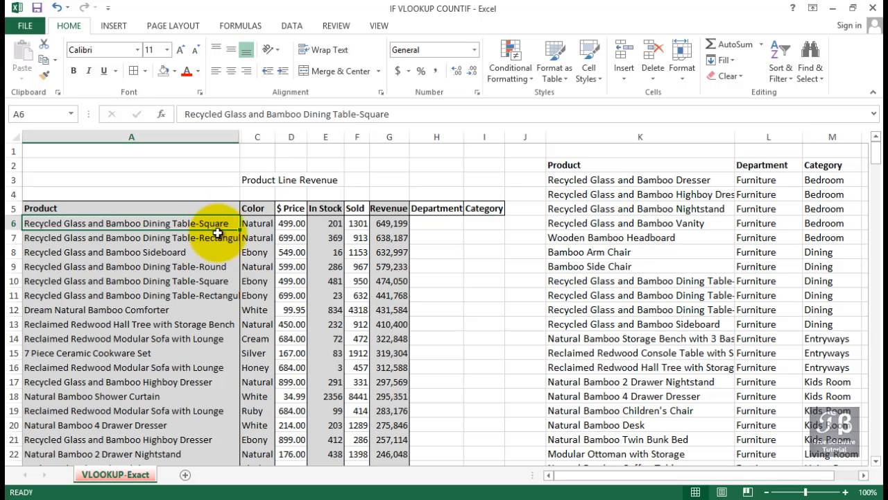
click(608, 135)
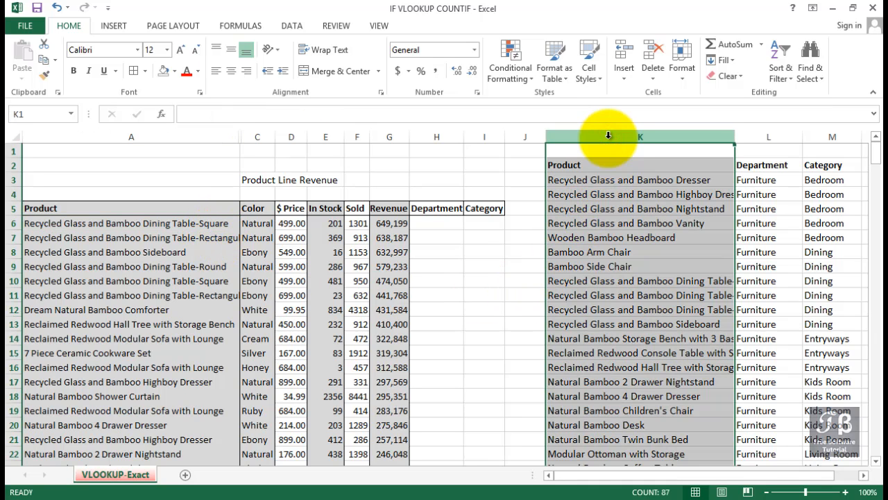
click(769, 136)
click(819, 135)
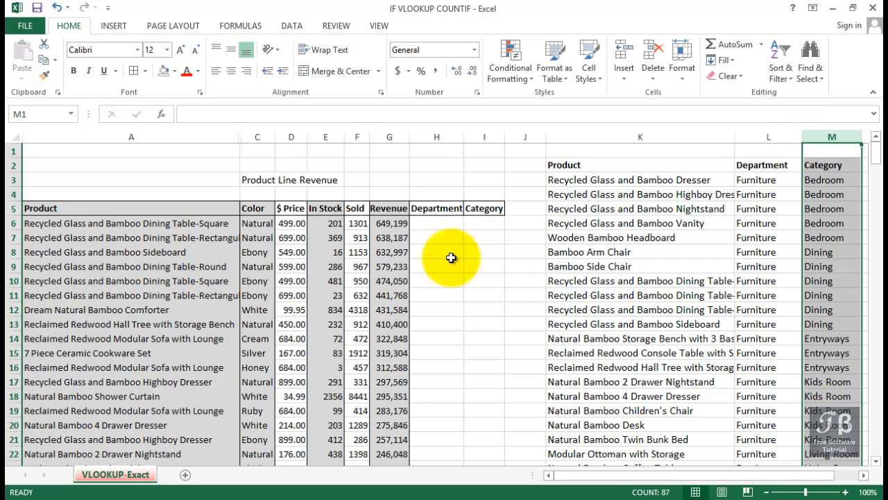
click(448, 222)
click(190, 222)
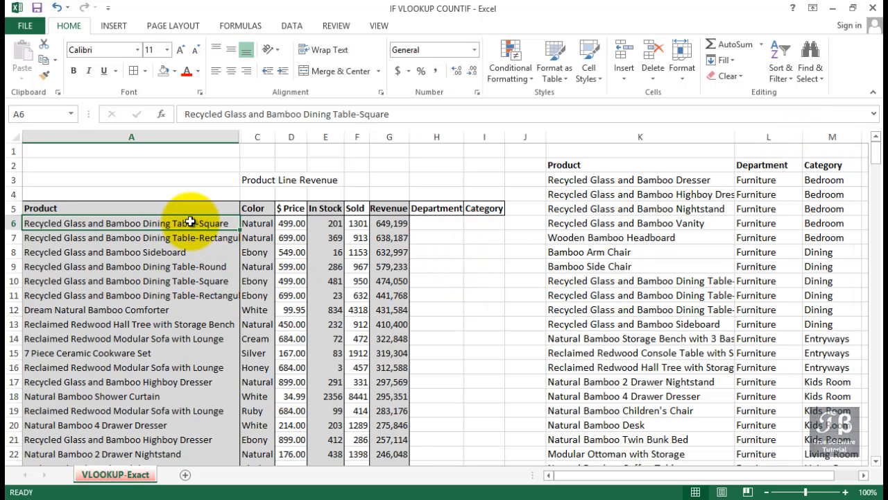
click(428, 222)
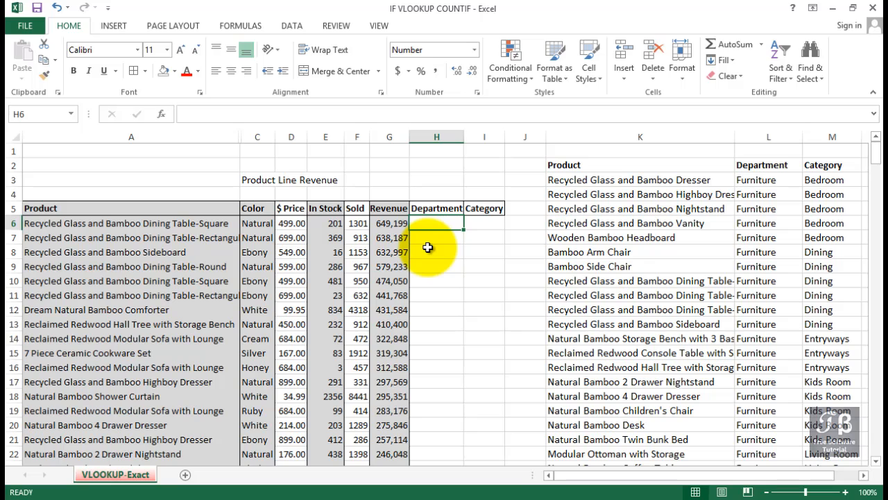
- Hide columns C through G, from Color to Revenue, in the product list
click(253, 138)
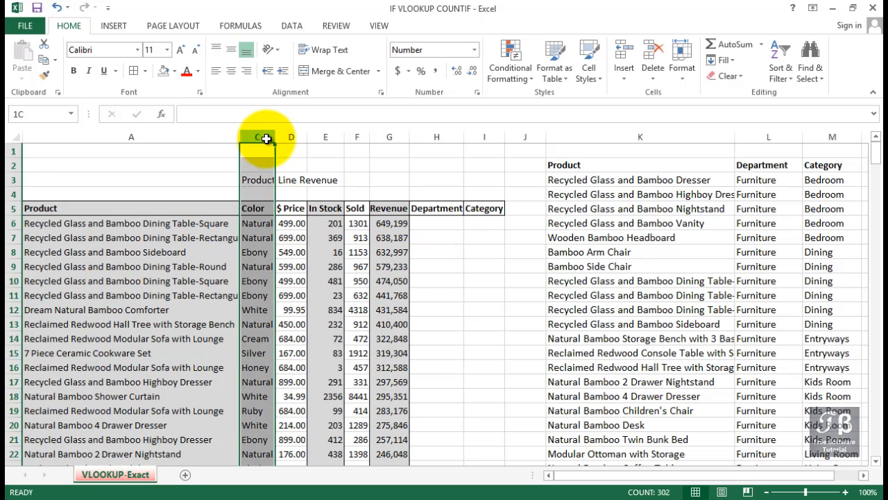
drag(258, 138, 389, 136)
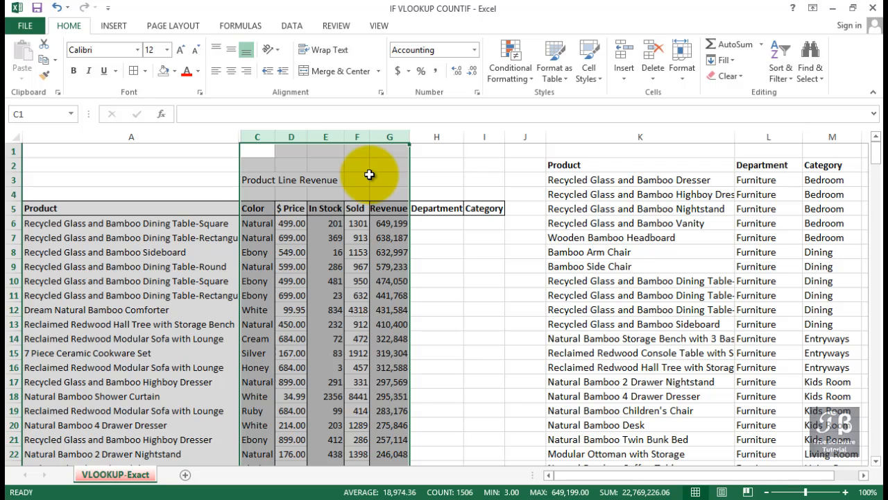
right_click(369, 179)
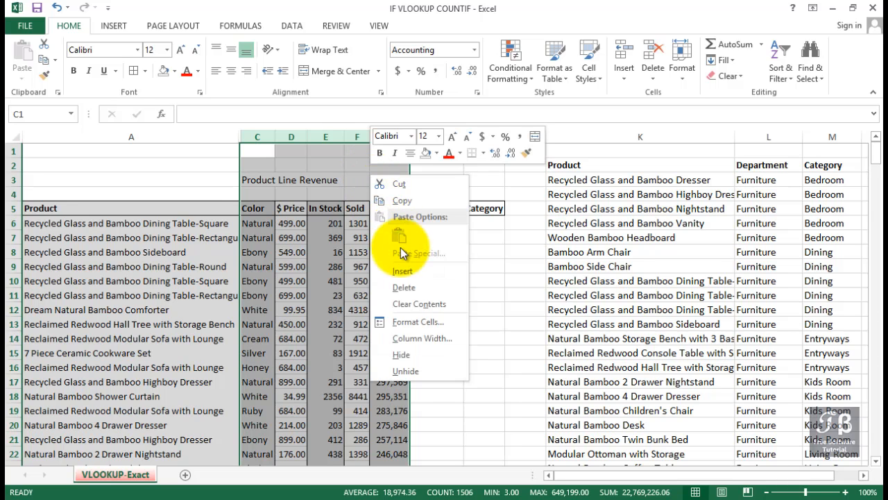
click(411, 354)
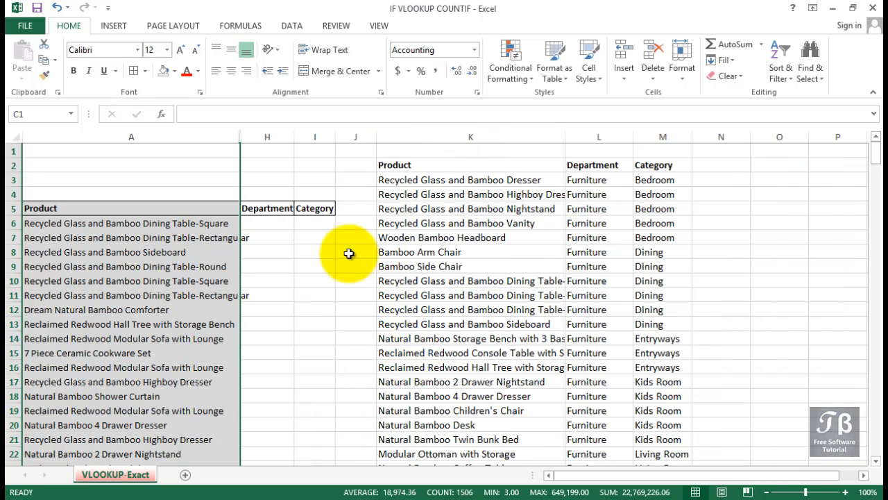
- Widen the Department column H to about two and a half times its original width
drag(294, 137, 377, 136)
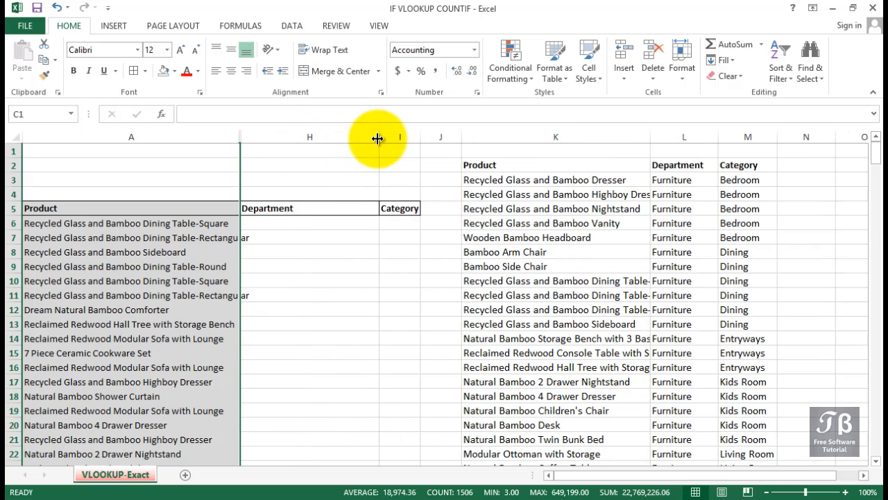
click(845, 492)
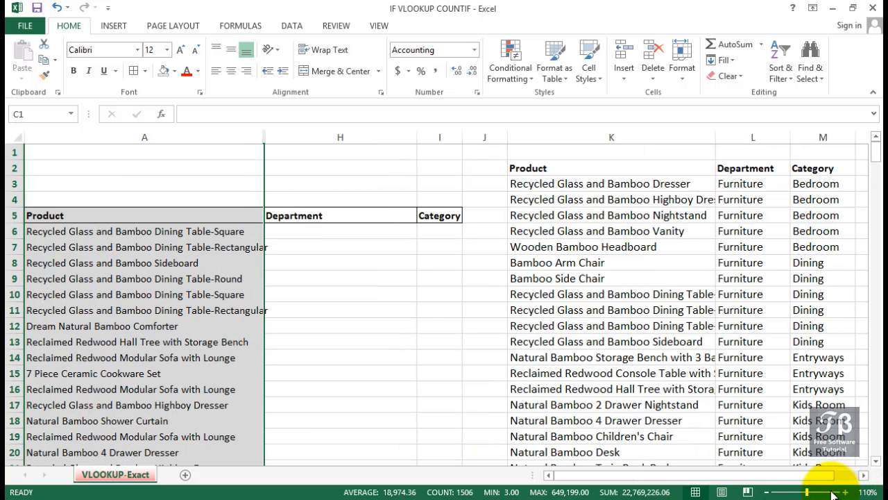
mouse_move(814, 476)
mouse_down()
mouse_move(833, 477)
mouse_move(816, 479)
mouse_up()
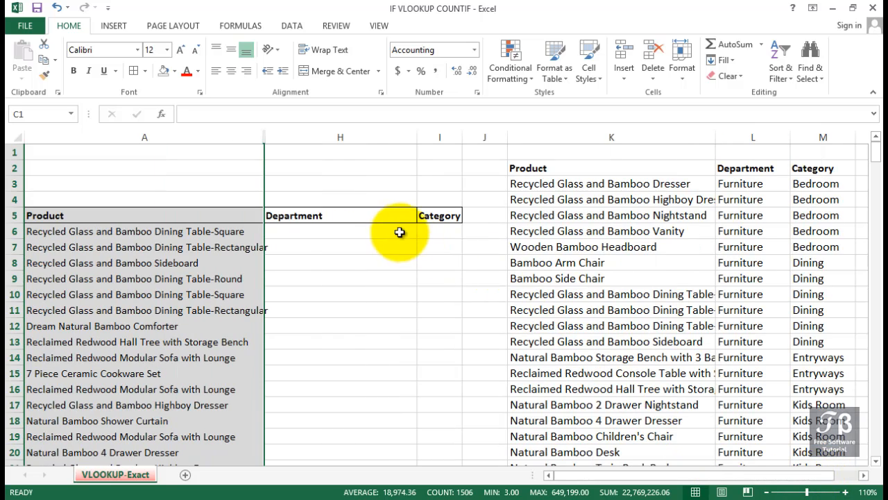
- Start inserting a function in Department cell H6 and list the functions of the Lookup & Reference category
click(299, 238)
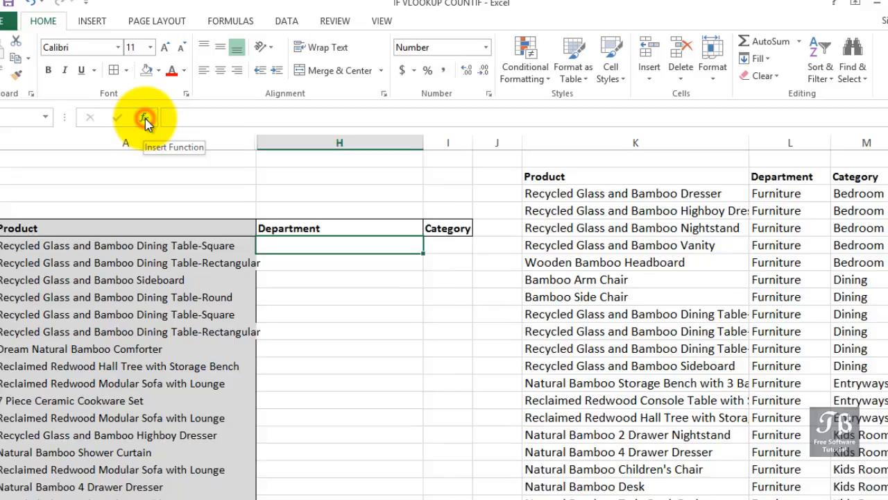
click(162, 115)
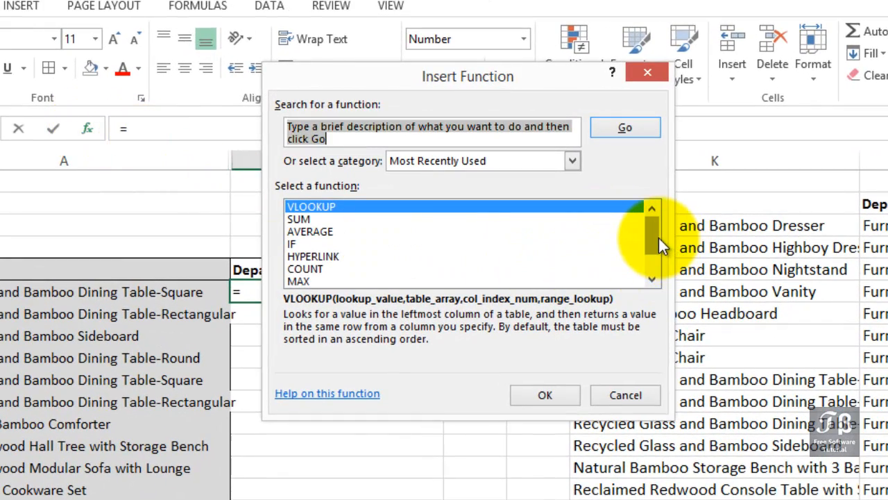
drag(655, 236, 655, 244)
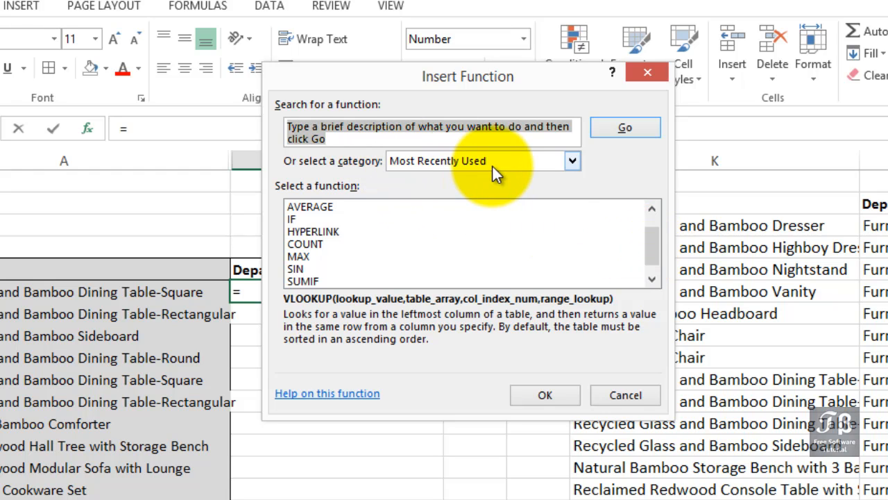
click(572, 164)
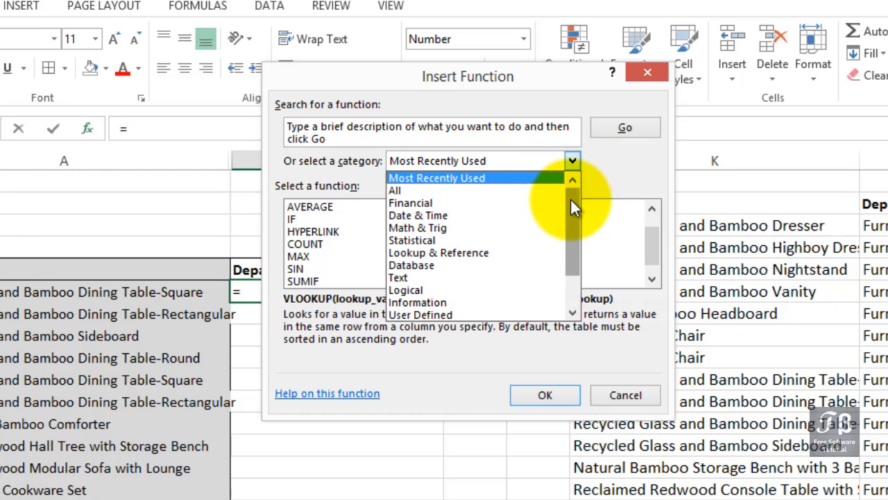
drag(570, 202, 572, 239)
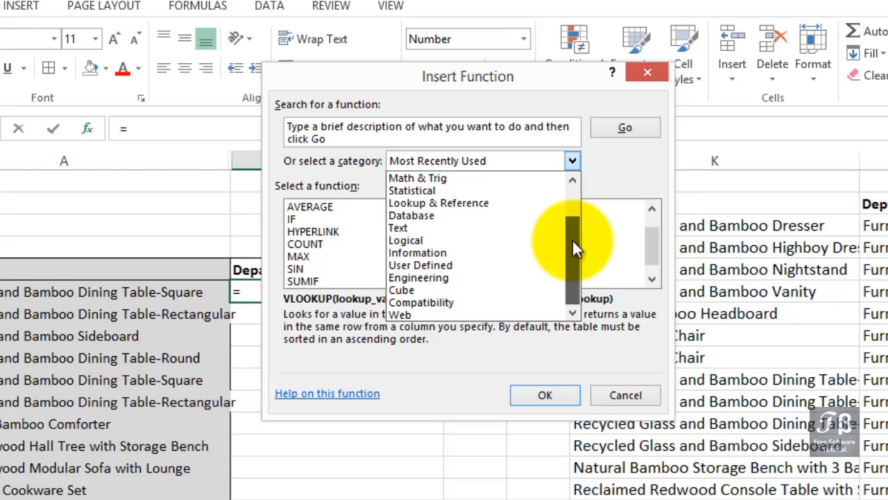
click(501, 204)
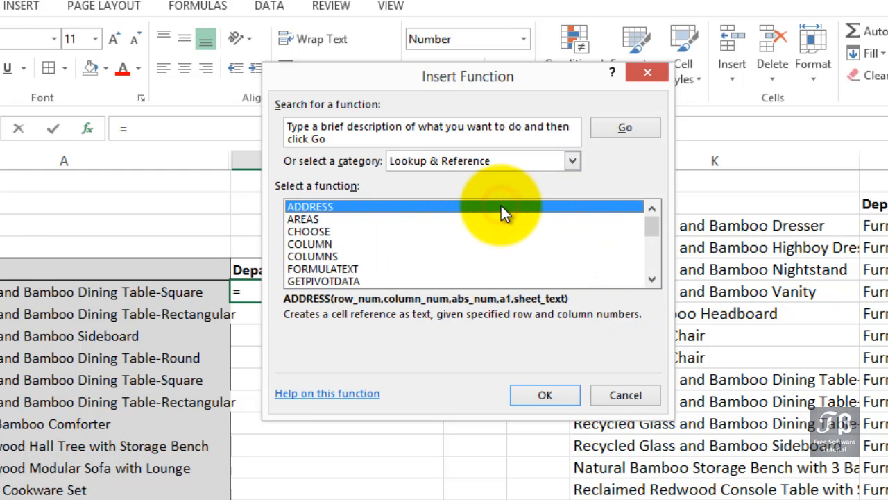
- Choose the VLOOKUP function for cell H6 and open its Function Arguments dialog
click(652, 279)
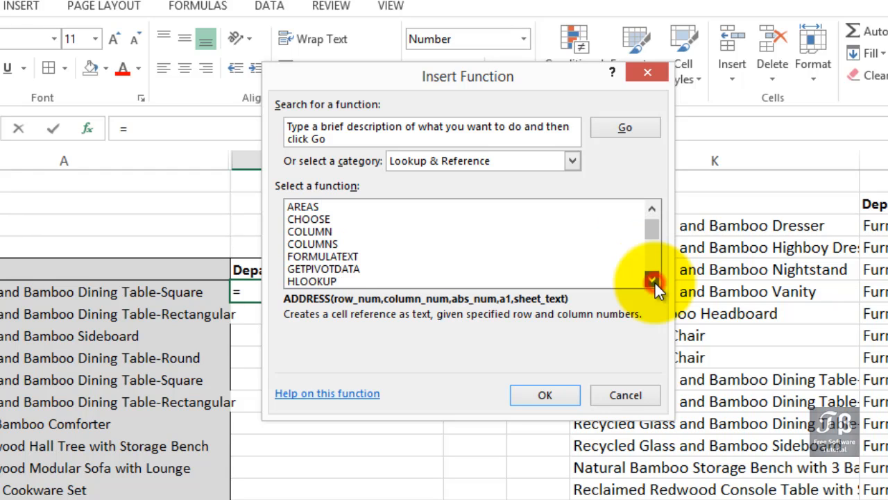
click(653, 280)
click(653, 280)
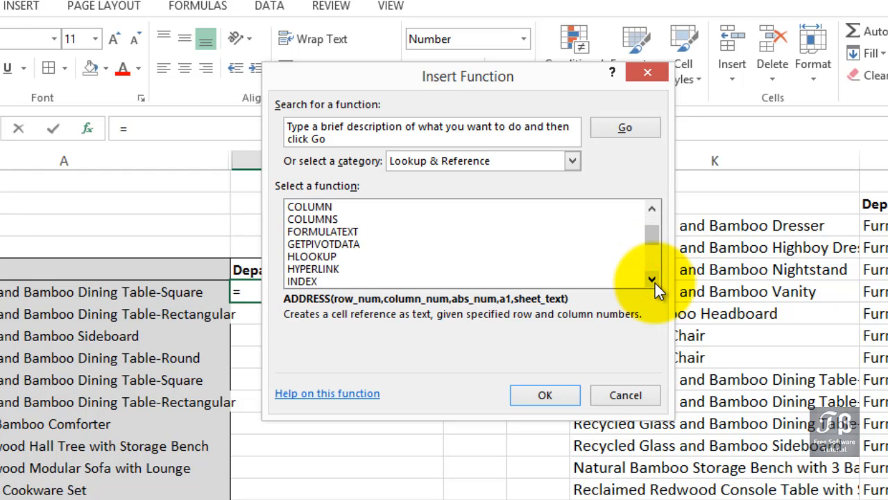
click(653, 280)
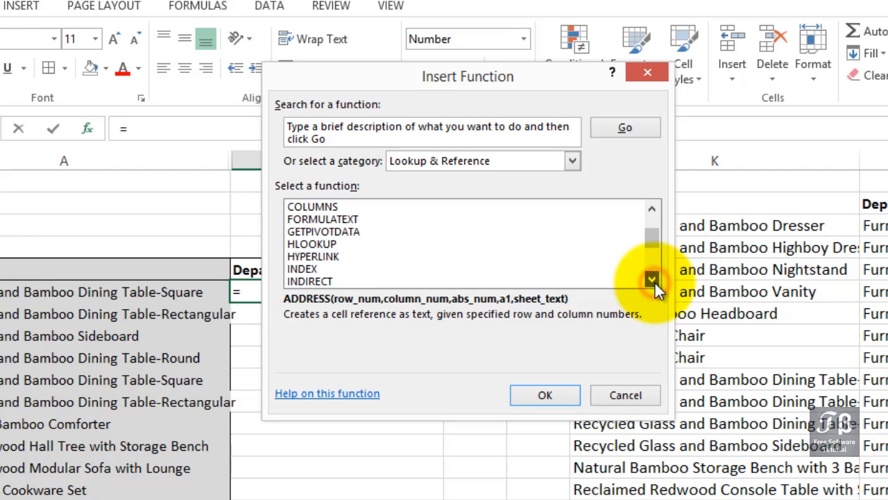
click(653, 280)
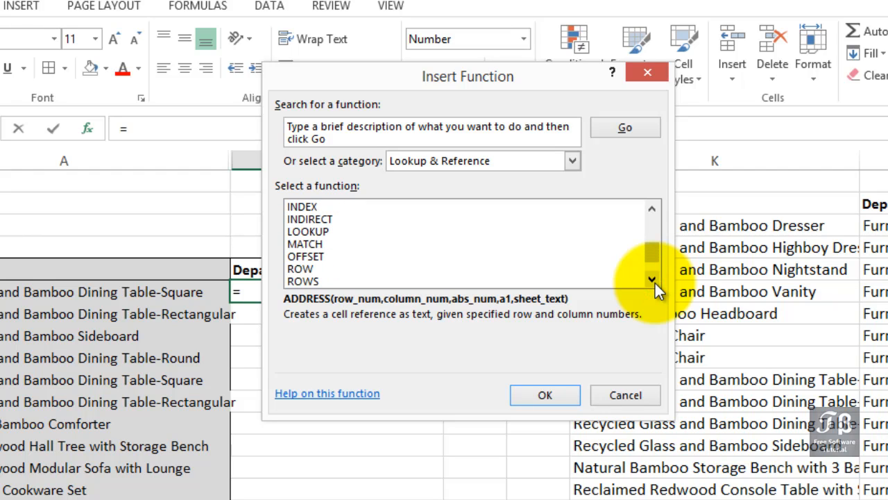
click(652, 279)
click(653, 279)
click(652, 280)
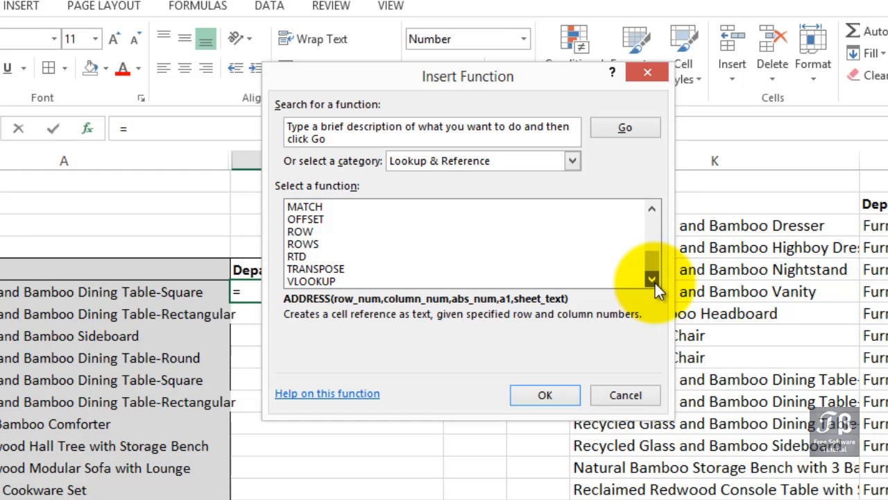
click(326, 281)
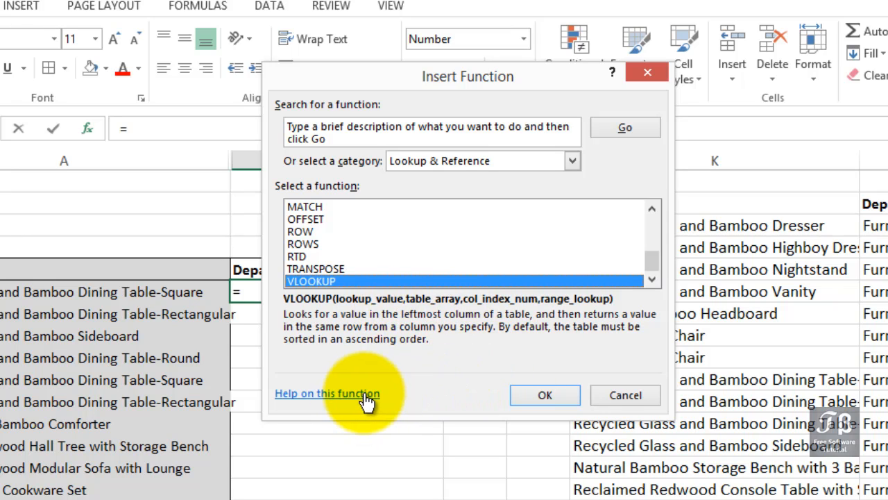
click(531, 395)
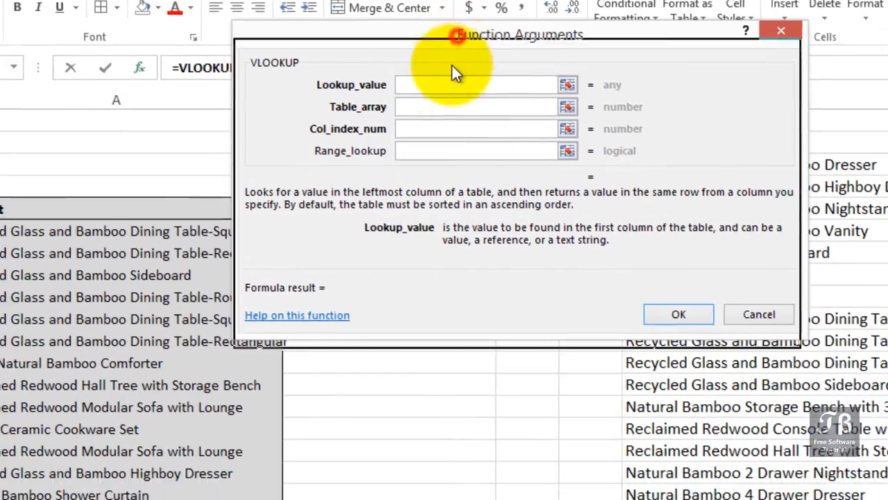
- Move the Function Arguments dialog clear of cell H6 and set the VLOOKUP Lookup_value to a6
drag(452, 66, 399, 225)
drag(478, 133, 477, 134)
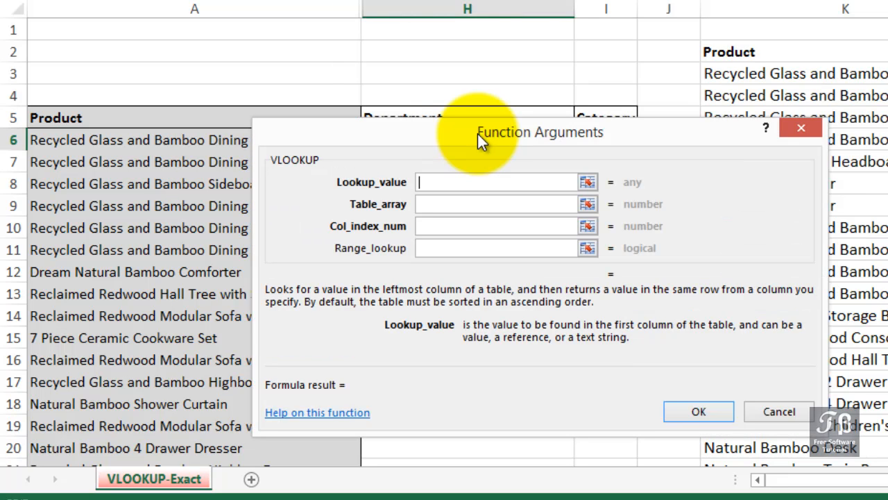
drag(477, 133, 613, 149)
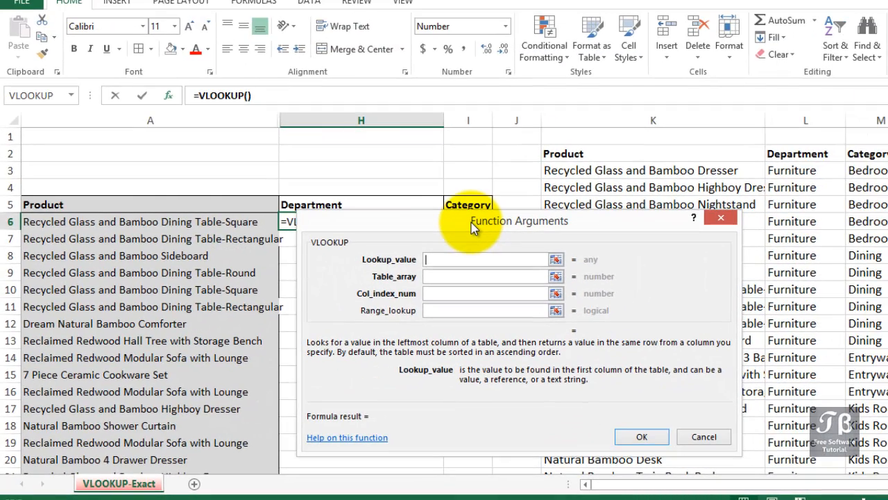
drag(471, 222, 559, 221)
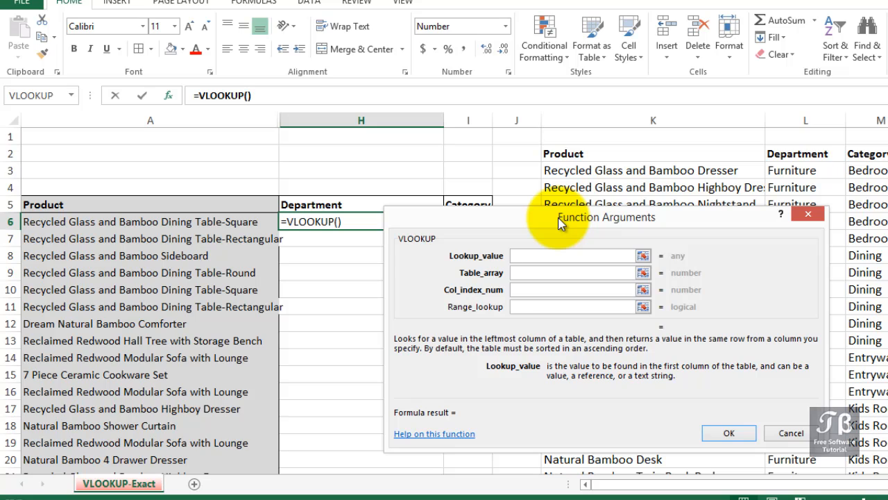
click(555, 254)
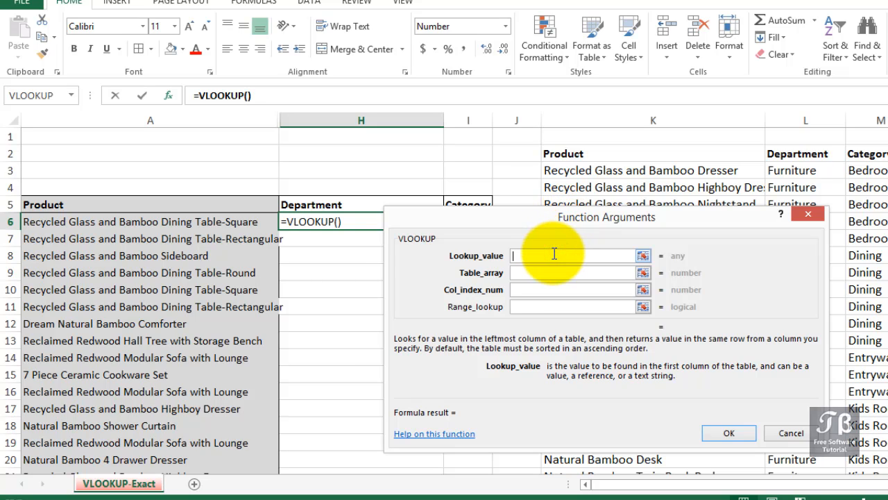
text(a6)
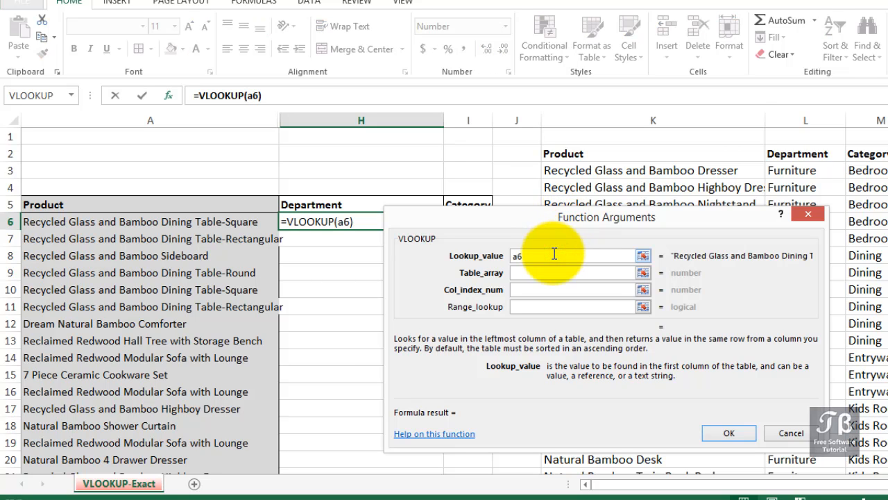
- Set the VLOOKUP Table_array to the entire lookup table columns K:M
click(537, 274)
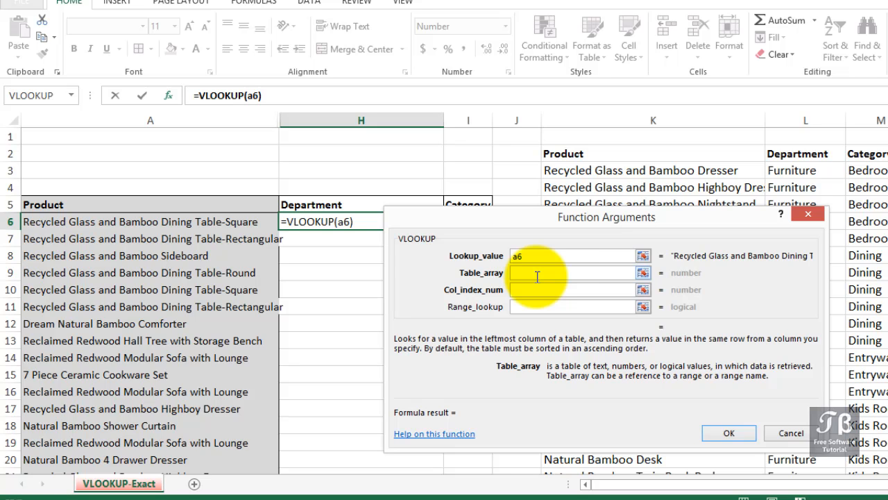
click(610, 117)
drag(630, 117, 878, 118)
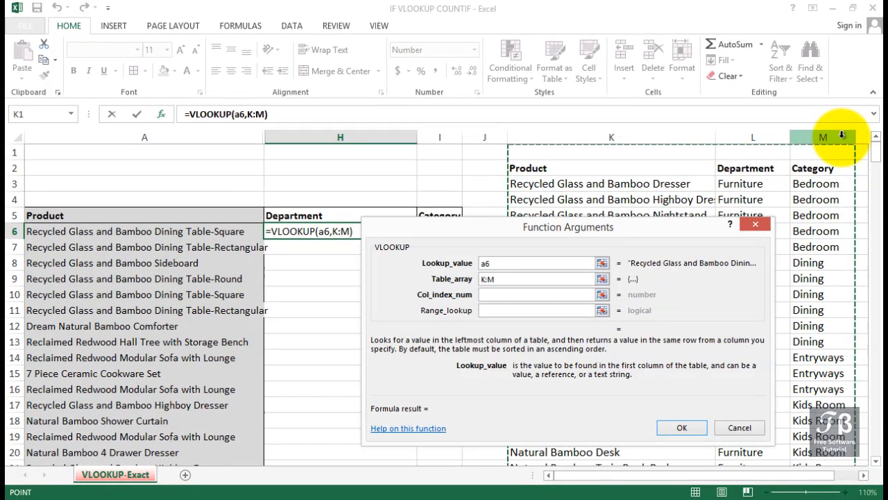
- Set the VLOOKUP Col_index_num to 2 and the Range_lookup to False for an exact match
click(509, 295)
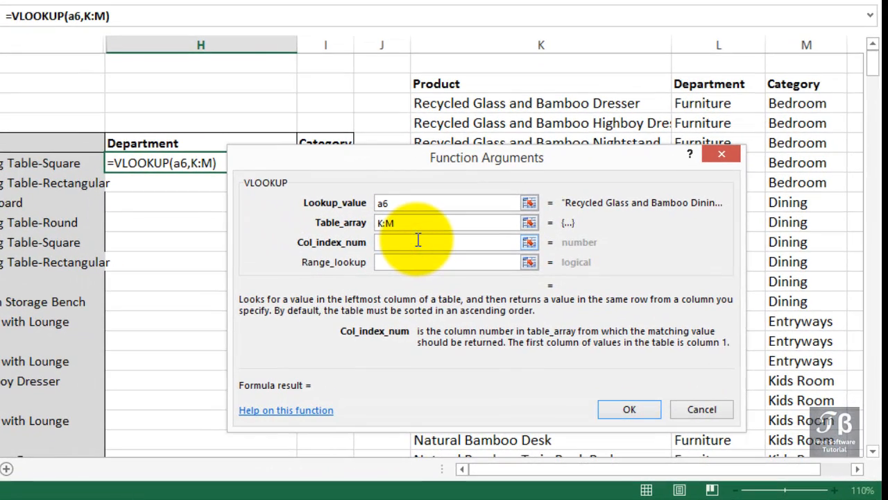
text(2)
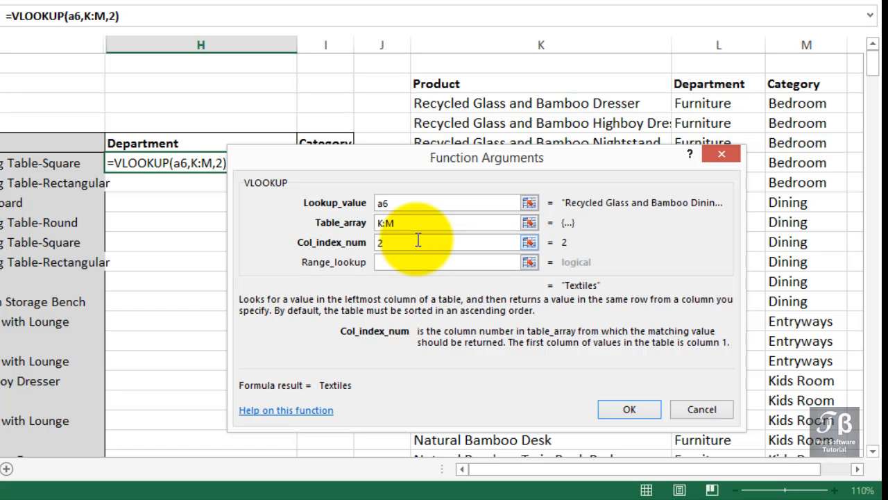
click(398, 261)
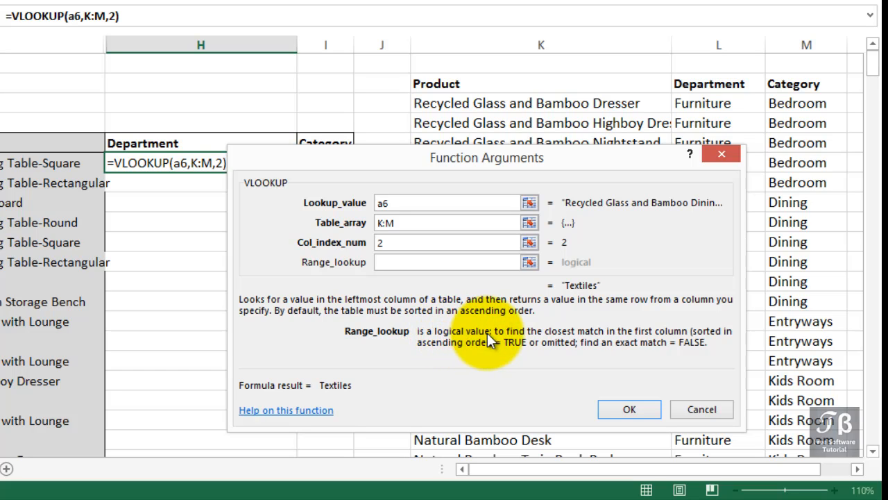
click(478, 265)
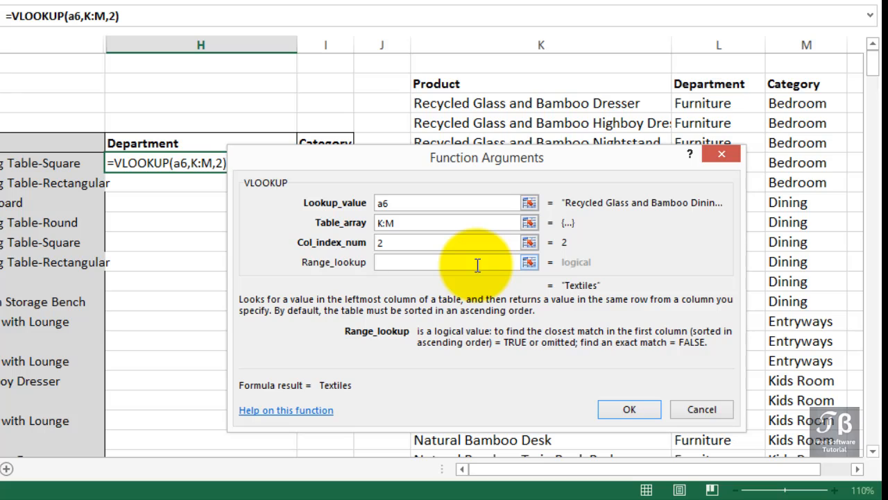
text(False)
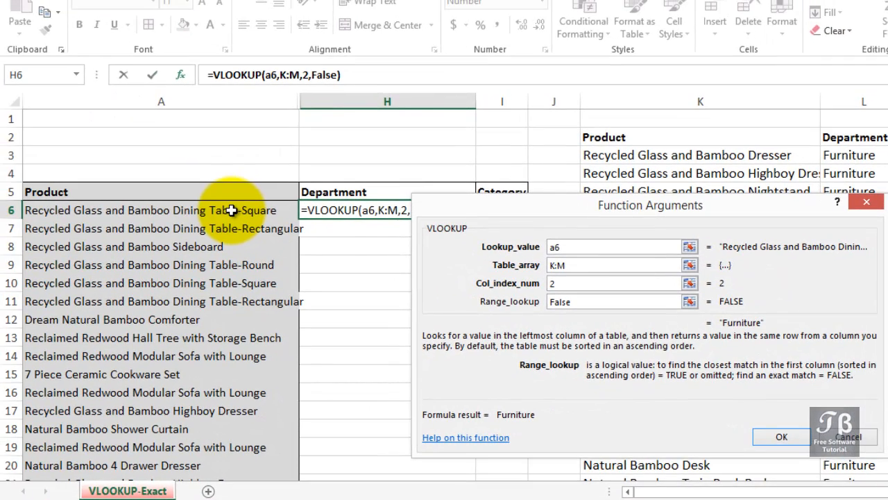
- Accept the VLOOKUP arguments and fill the Department formula from H6 down to H16
click(577, 266)
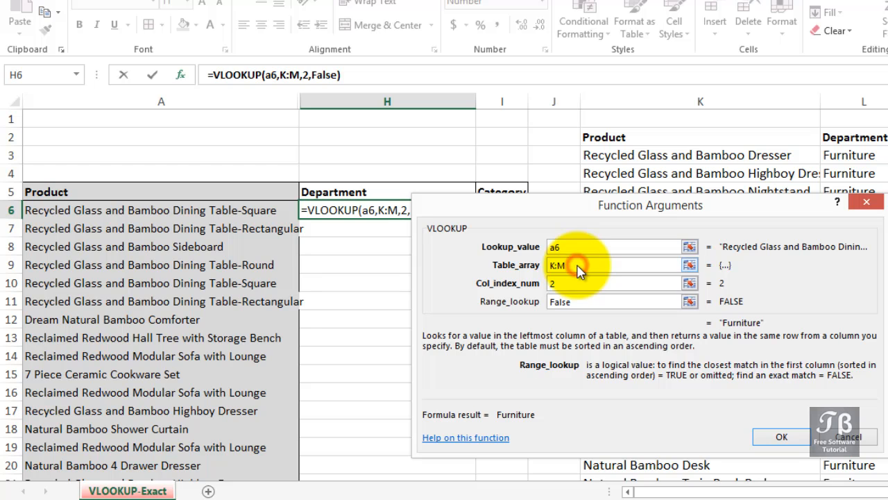
drag(577, 266, 510, 268)
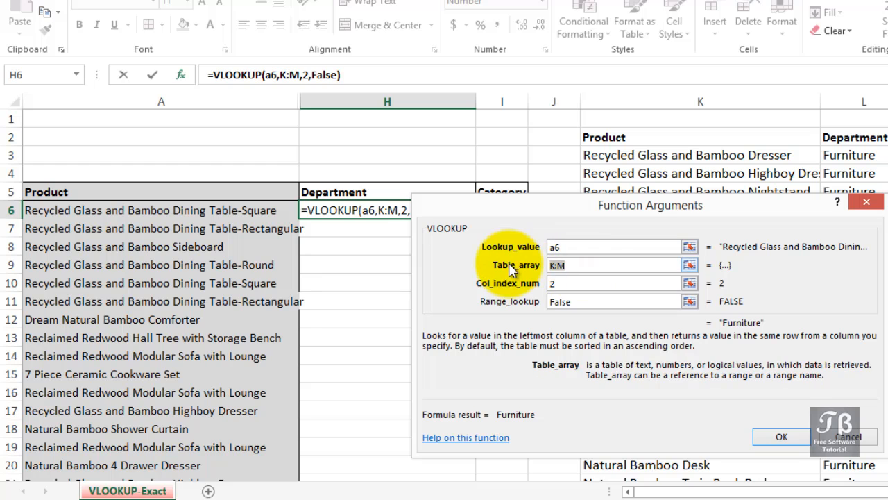
click(780, 438)
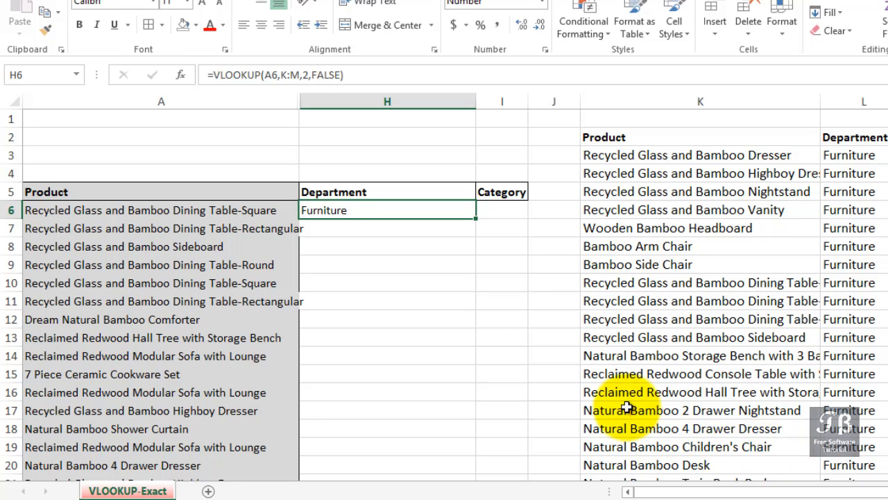
drag(478, 218, 469, 401)
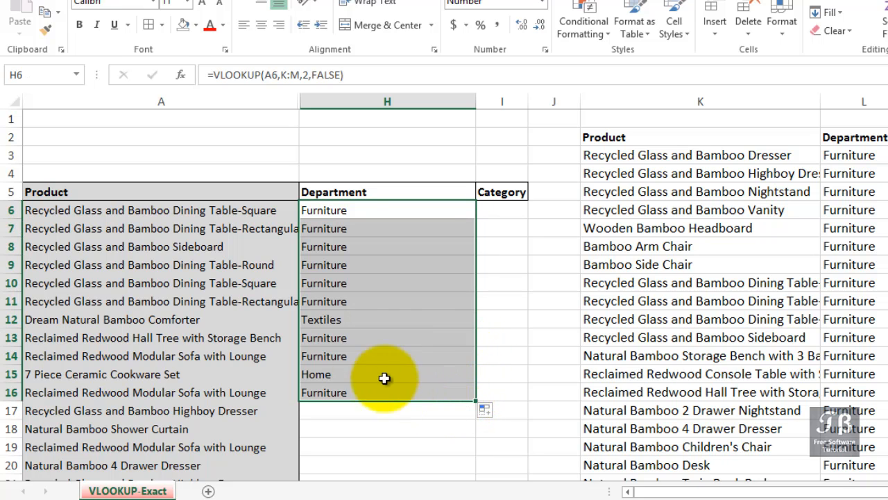
- Check the copied Department results and examine the table array and range lookup arguments of the formula in H8
click(323, 326)
click(322, 374)
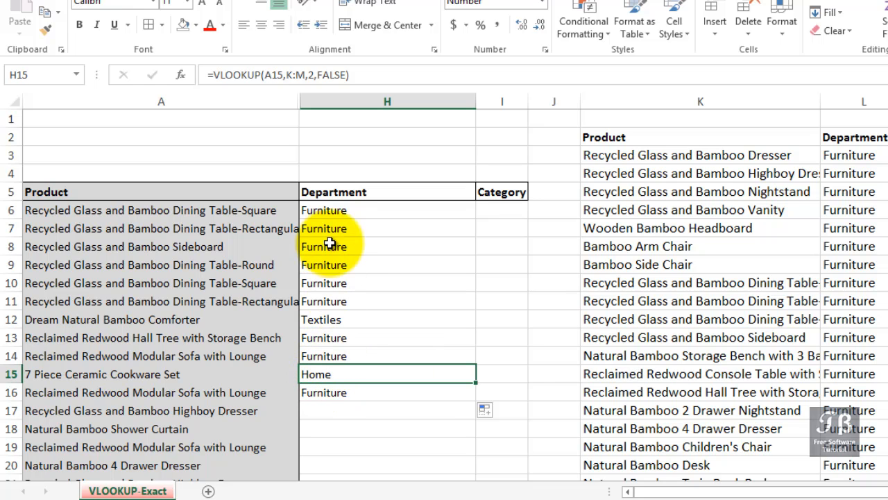
click(331, 213)
click(329, 244)
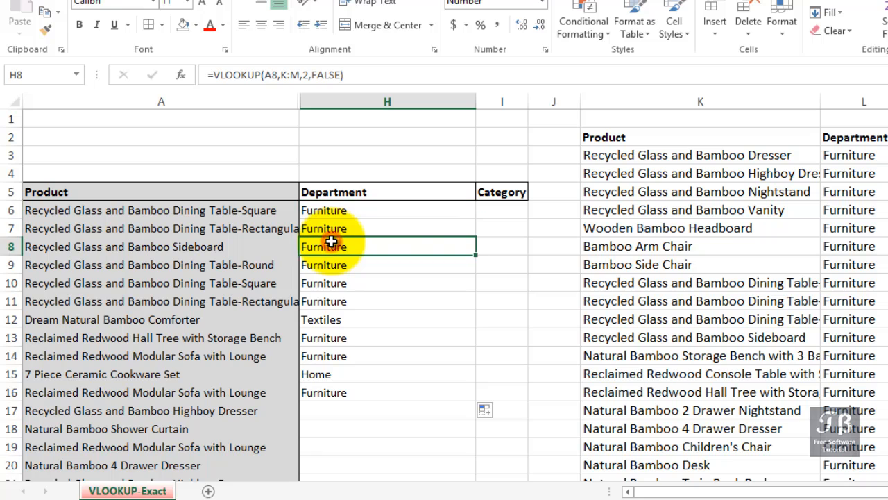
double_click(330, 245)
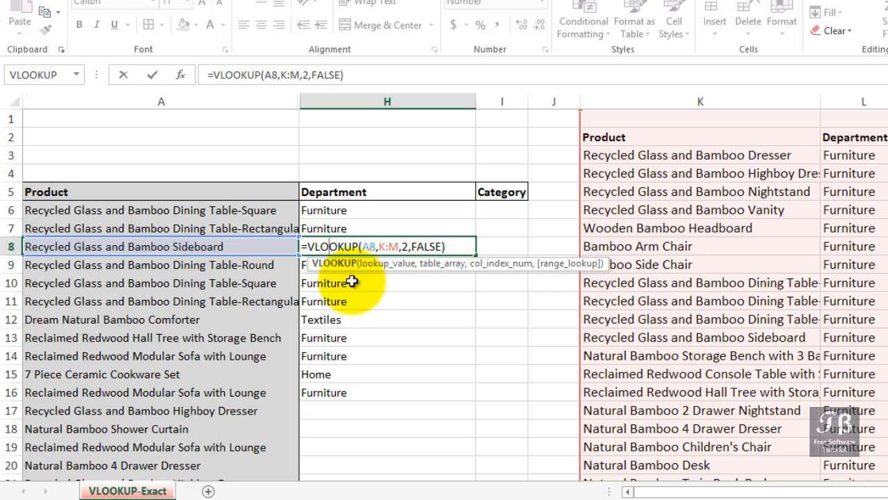
drag(378, 245, 400, 246)
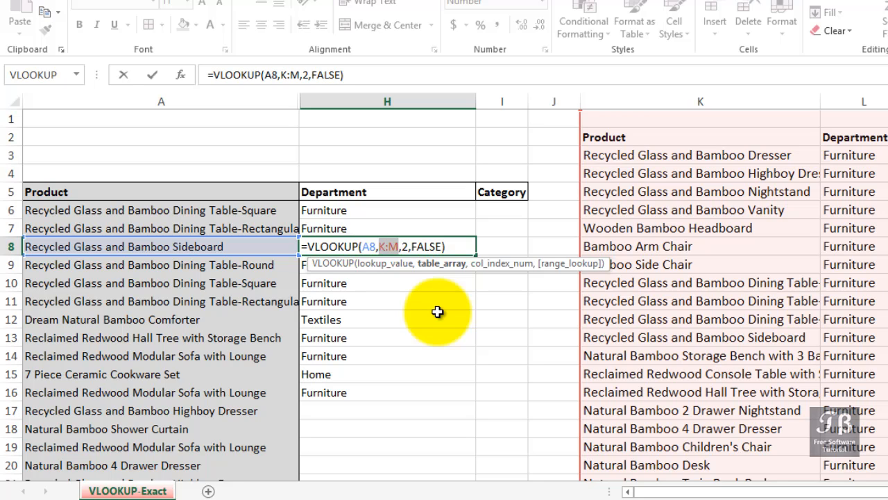
double_click(428, 246)
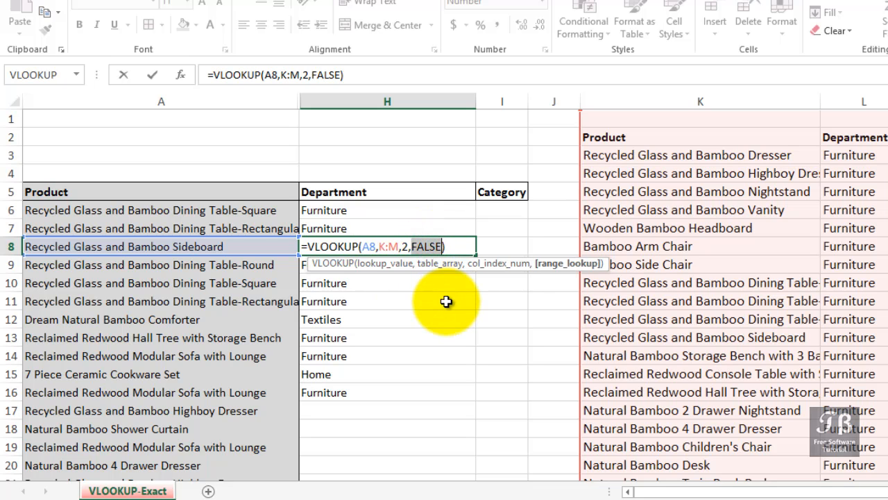
key(Return)
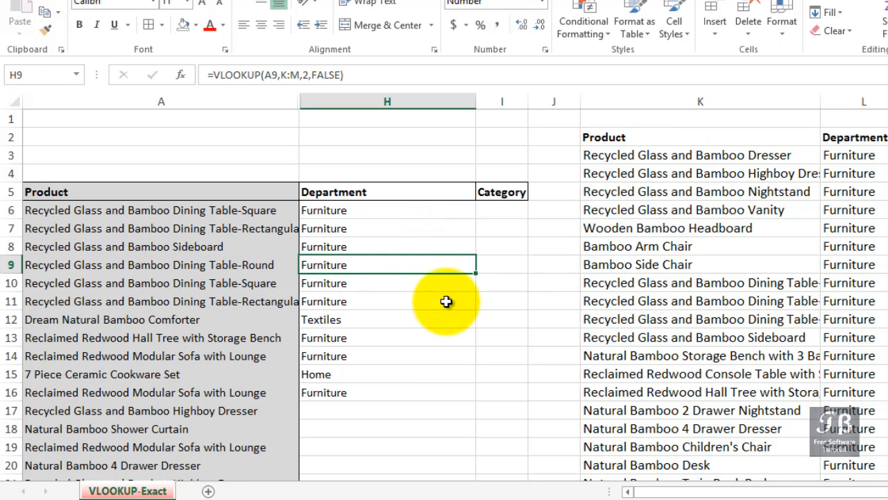
- Narrow Department column H and widen Category column I
click(490, 210)
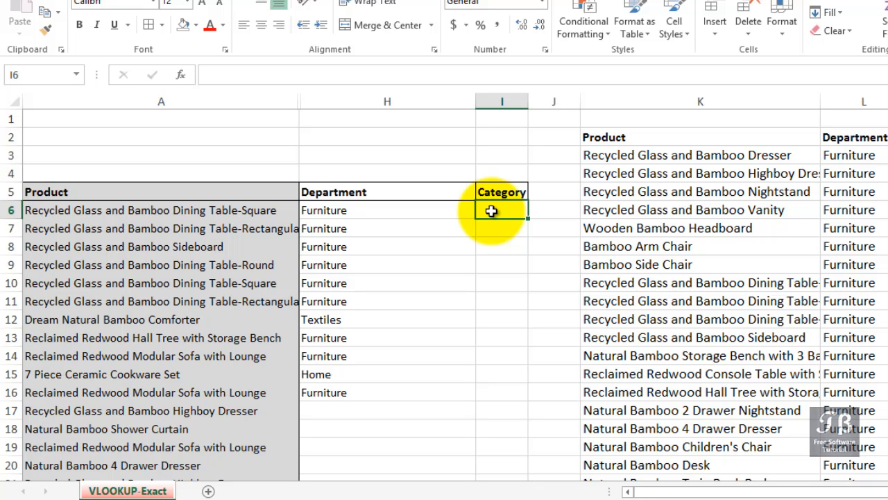
click(448, 202)
drag(476, 103, 551, 99)
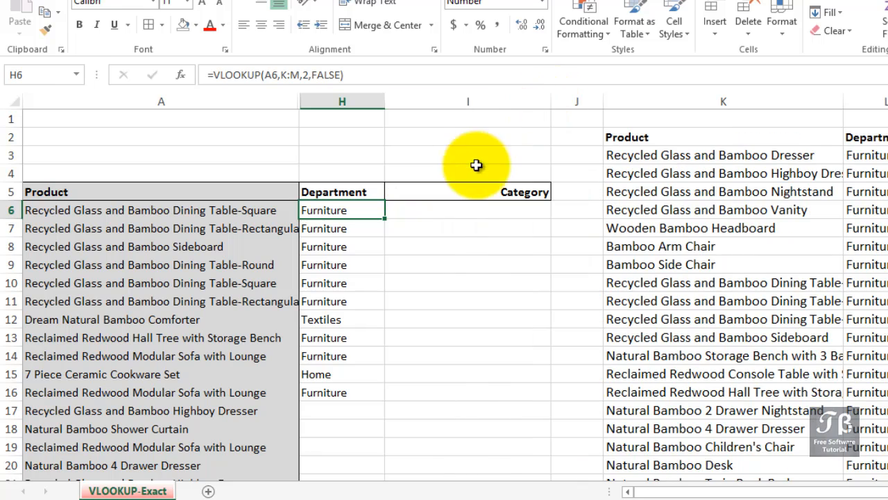
- Start a VLOOKUP formula in Category cell I6 with A6 as lookup value and columns K:M as table array
click(456, 209)
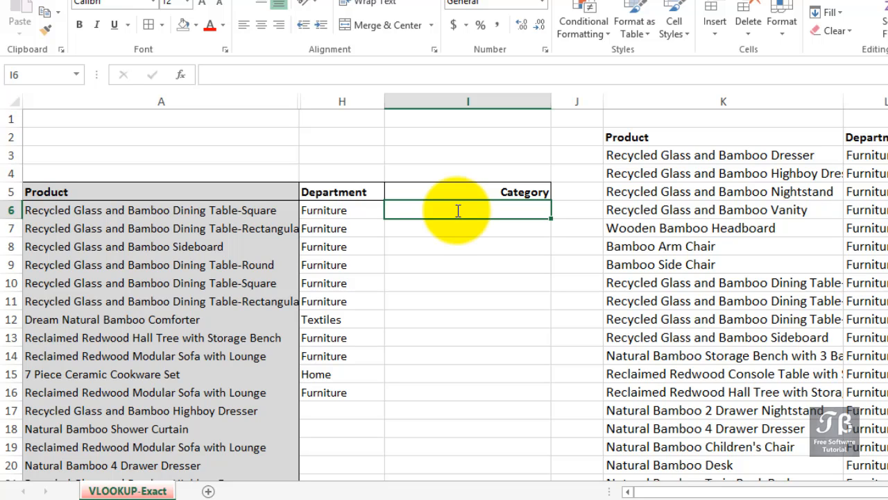
text(=vlo)
key(Tab)
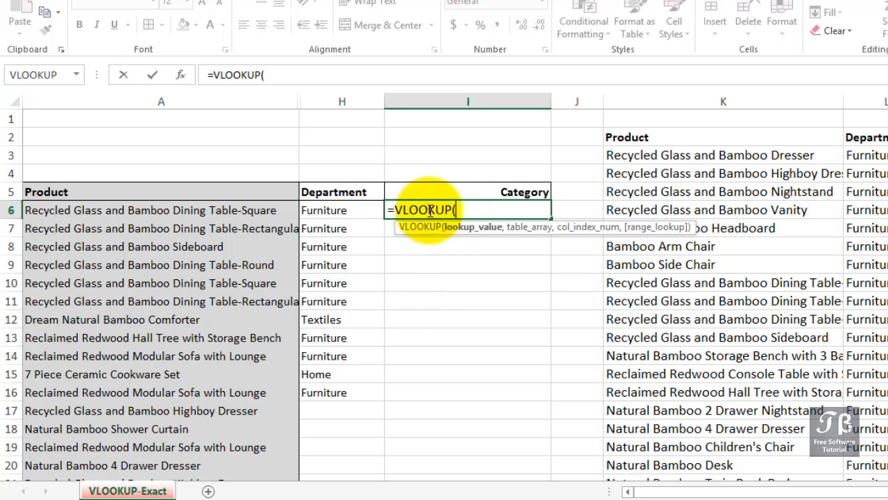
click(270, 211)
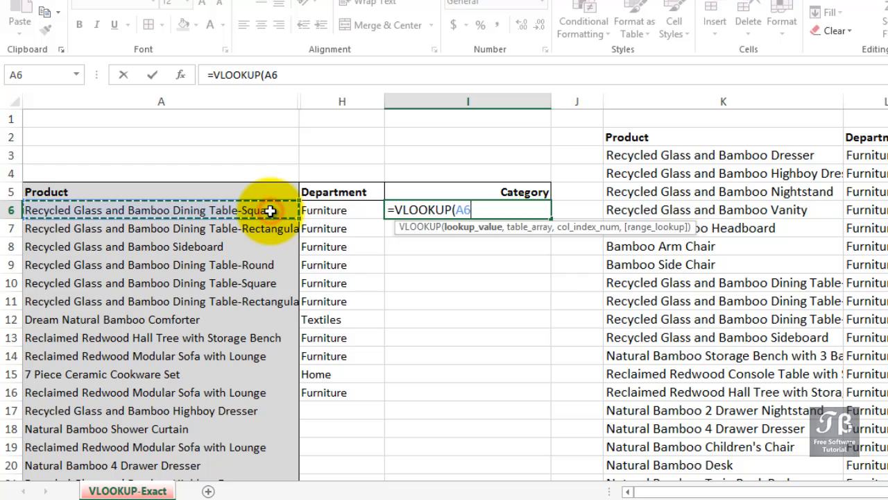
text(,)
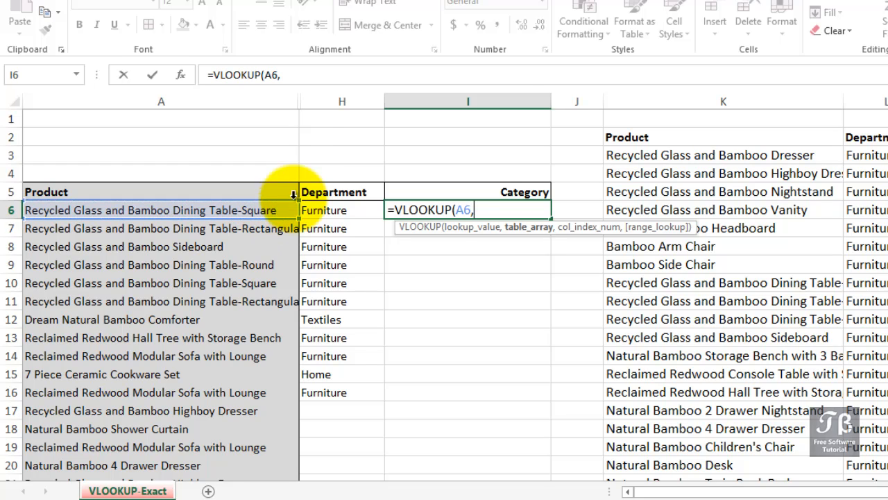
click(717, 97)
drag(717, 97, 887, 101)
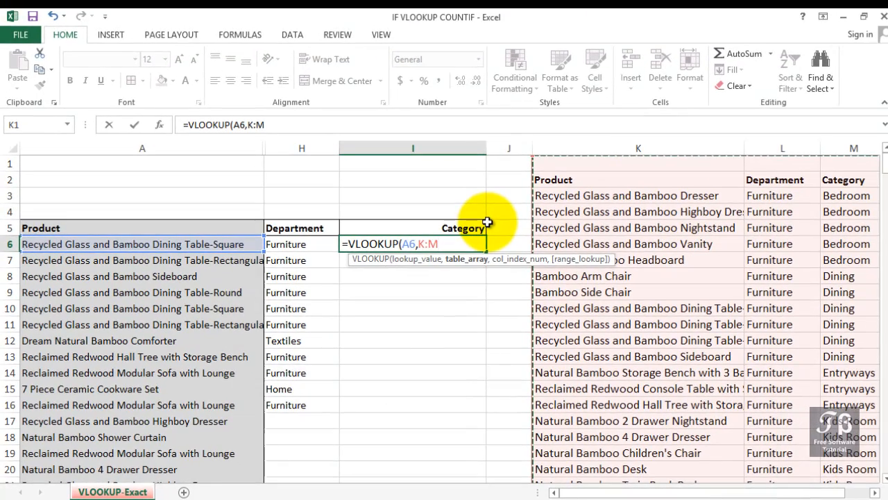
- Complete the I6 VLOOKUP formula with column index 3 and FALSE for an exact match
text(,)
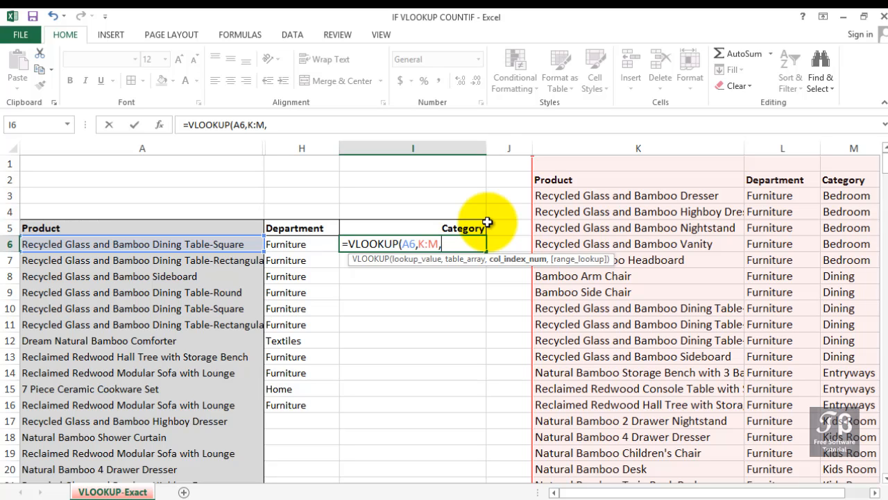
text(3,)
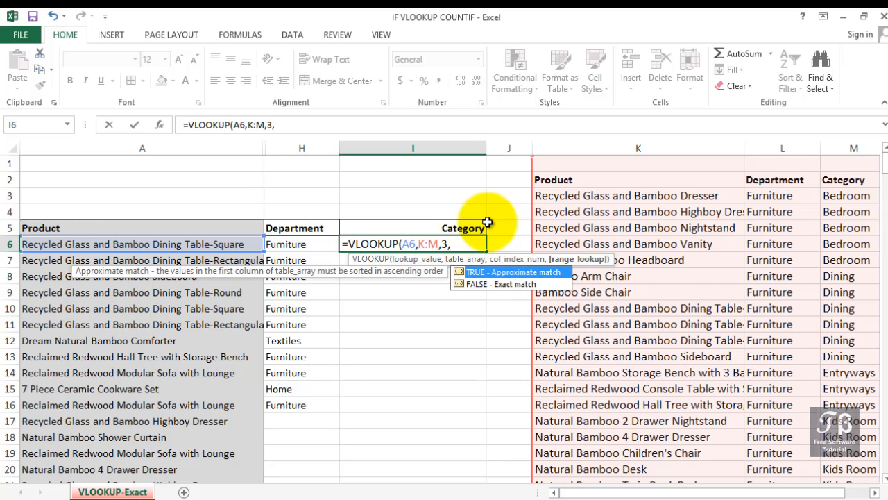
key(Down)
key(Tab)
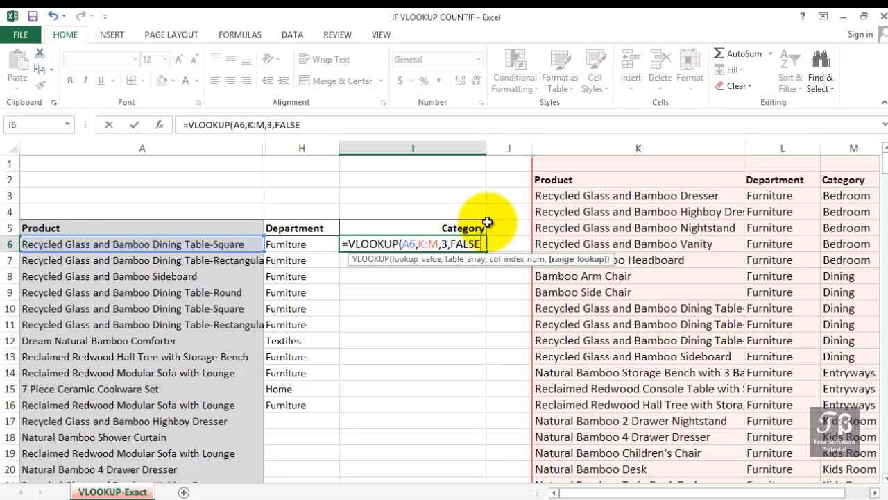
key(Return)
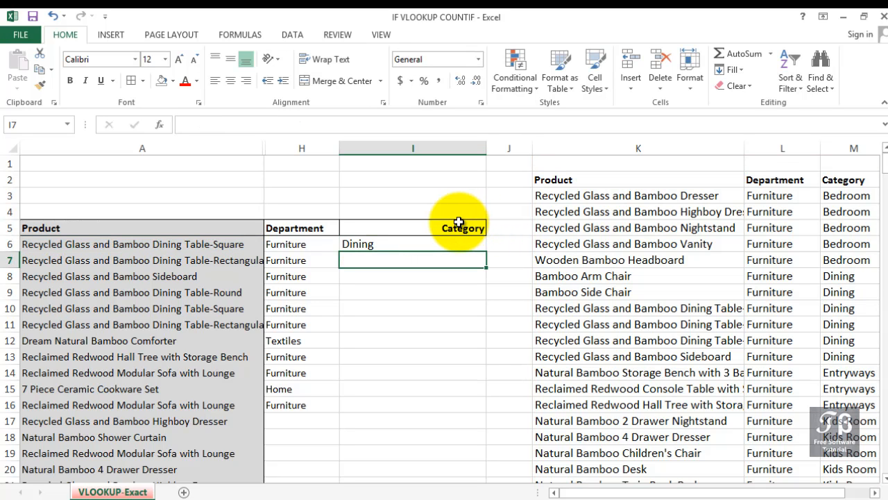
- Fill the Category formula from I6 down to I16 and check the results in rows 15 and 12
click(451, 243)
drag(486, 251, 461, 409)
click(294, 390)
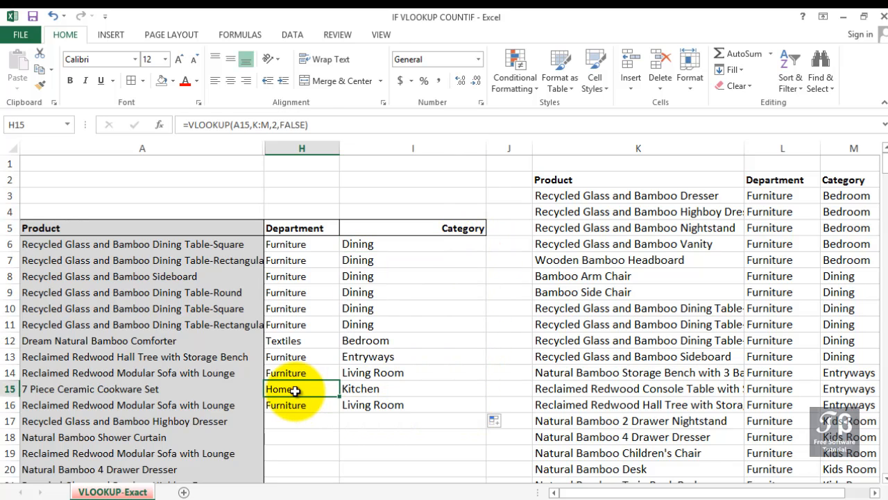
drag(351, 391, 390, 391)
drag(396, 344, 290, 343)
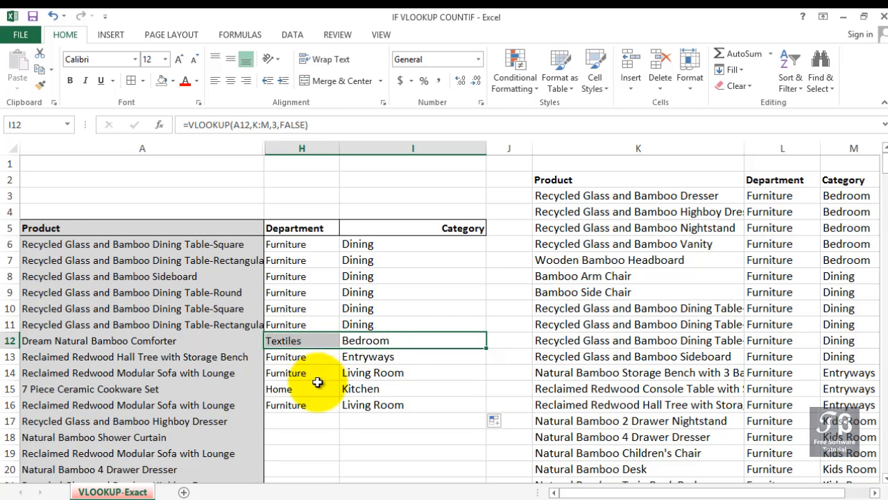
- Fill the Department formula from H16 and the Category formula from I16 down the rest of the product list
click(316, 403)
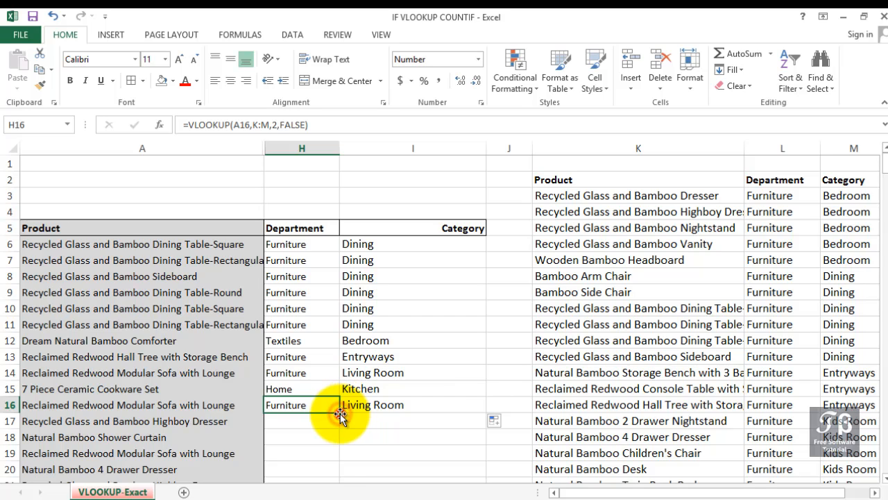
double_click(341, 412)
click(387, 403)
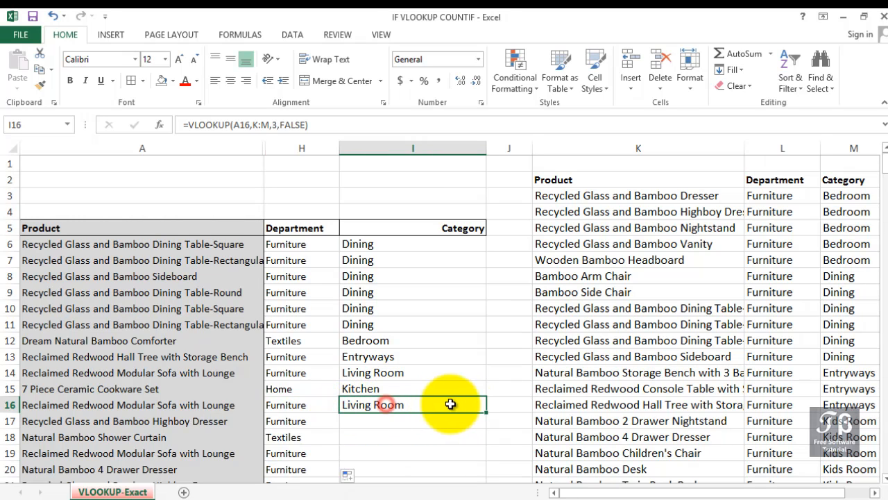
double_click(488, 412)
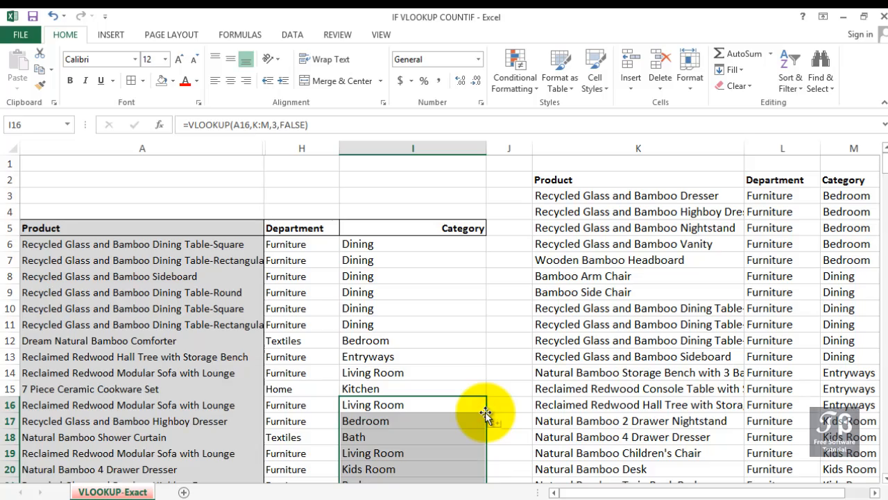
scroll(483, 412, down, 6)
scroll(482, 412, down, 20)
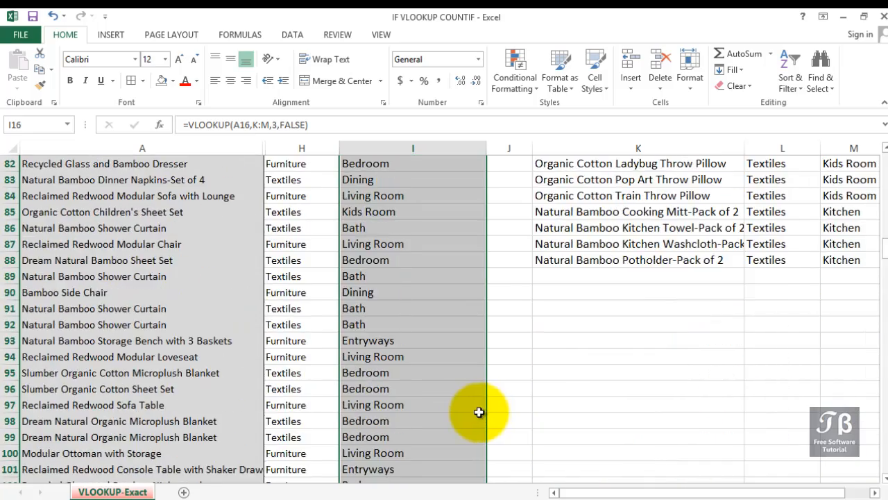
scroll(406, 414, down, 20)
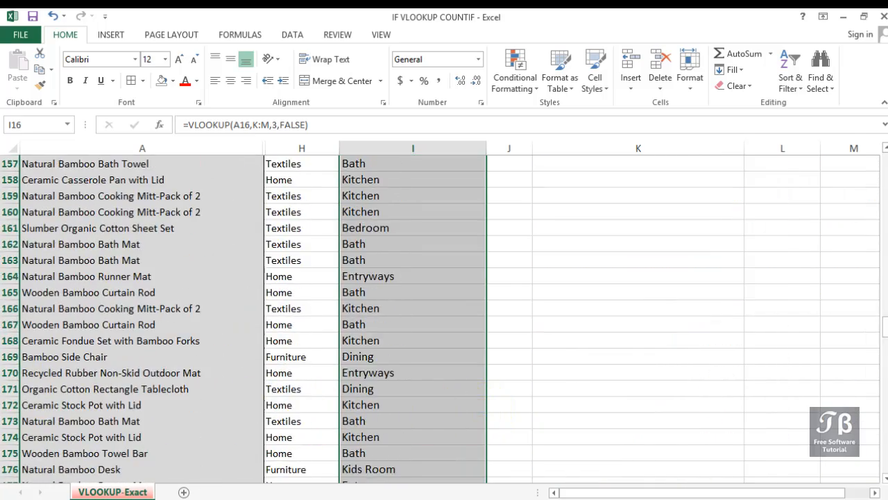
scroll(169, 340, down, 6)
scroll(252, 331, up, 20)
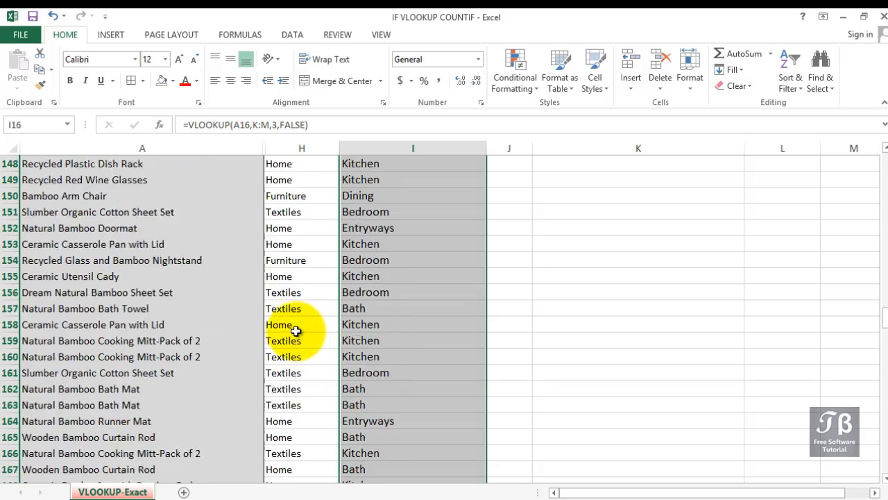
scroll(295, 331, up, 20)
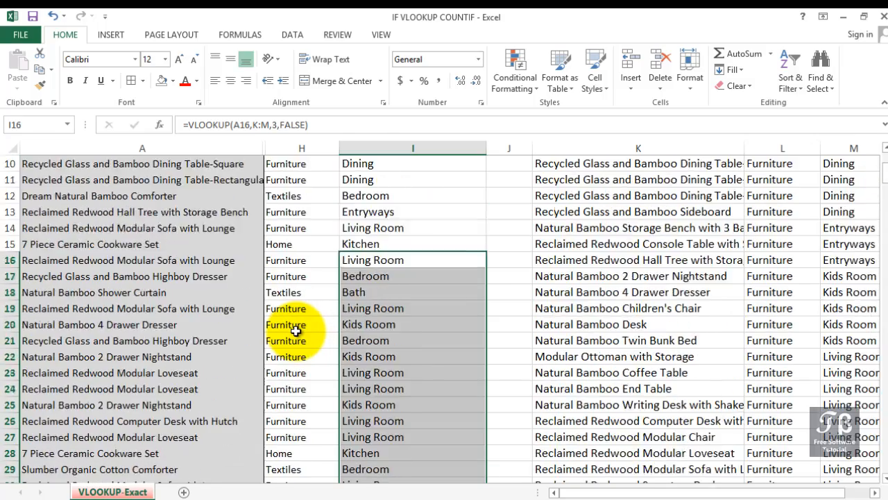